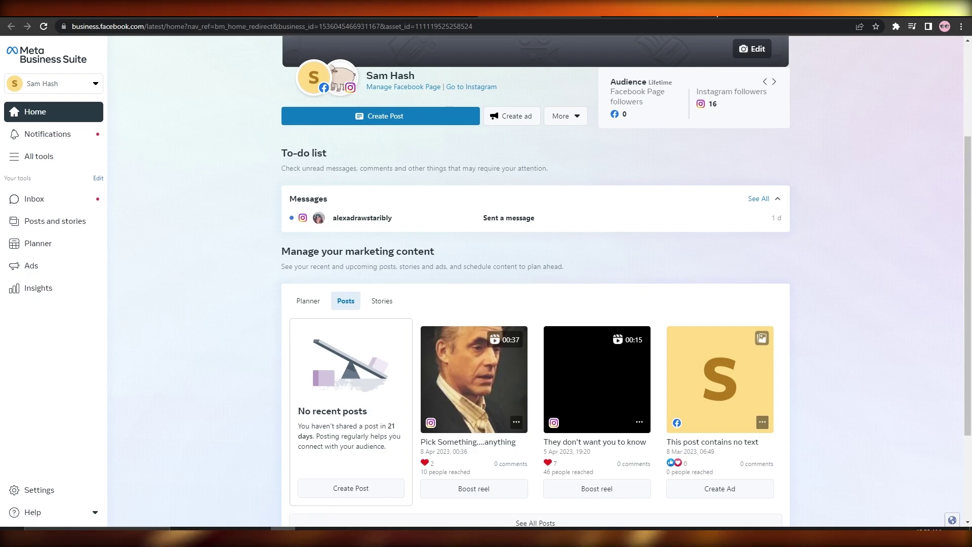
{"action": "scroll", "coordinate": [184, 243], "scroll_direction": "down", "scroll_amount": 2}
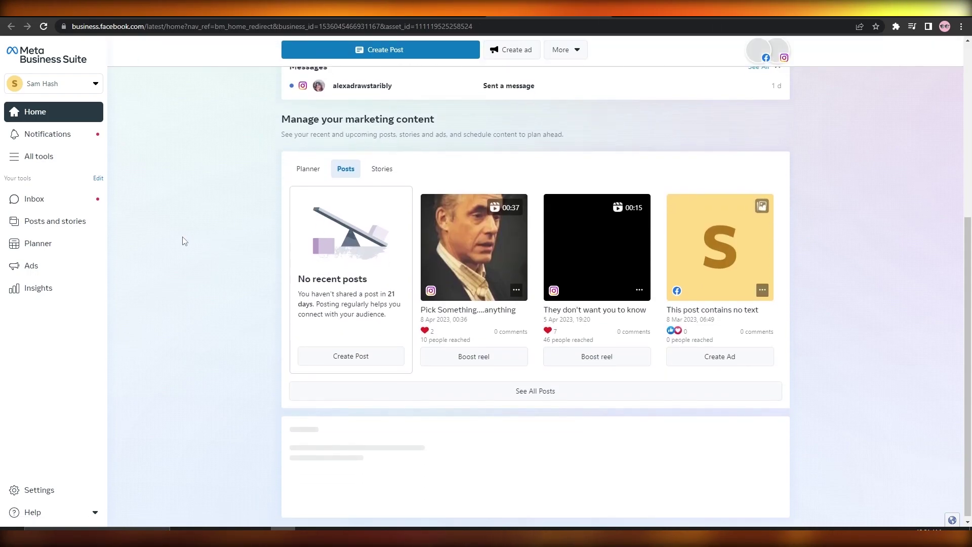
{"action": "scroll", "coordinate": [184, 244], "scroll_direction": "up", "scroll_amount": 4}
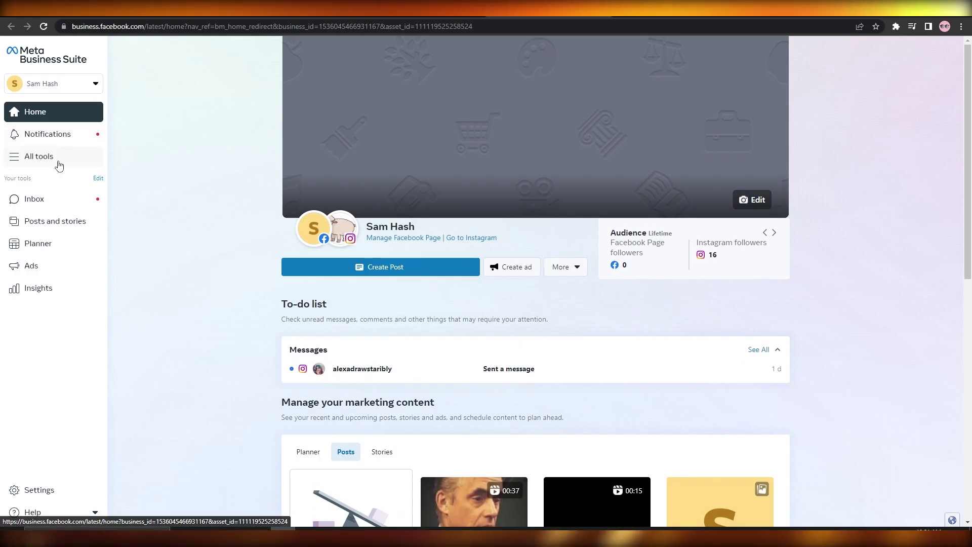
Go to Settings via All tools to view the People page for the business account.
{"action": "left_click", "coordinate": [39, 155]}
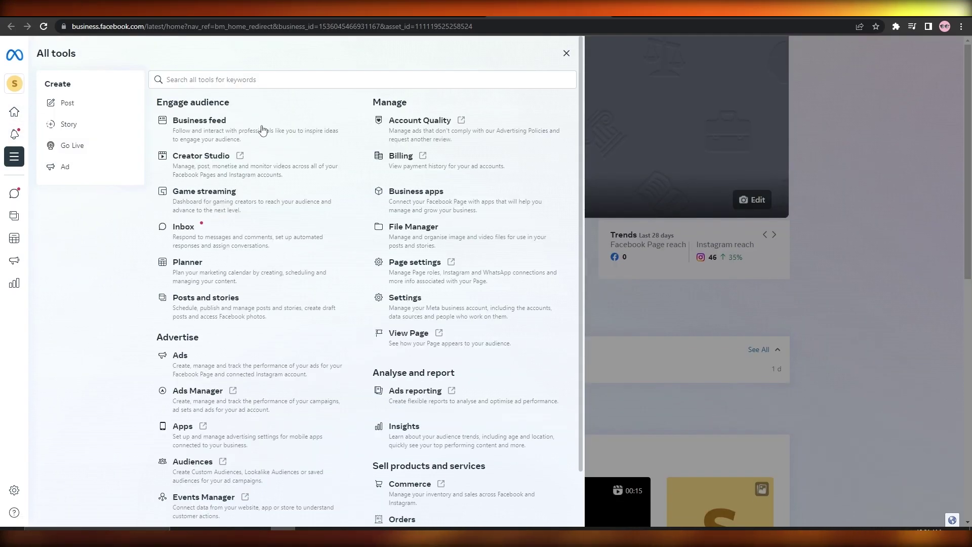
{"action": "left_click", "coordinate": [405, 302]}
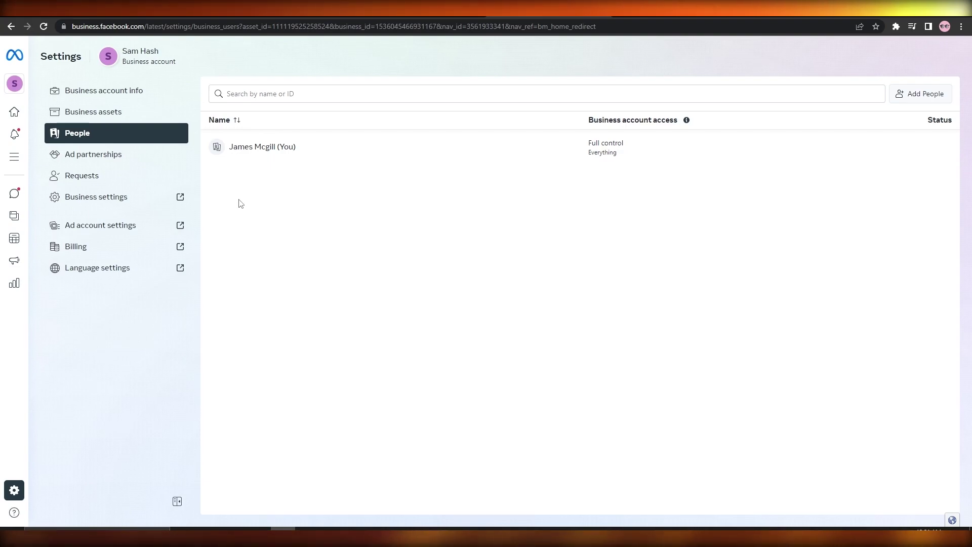
Begin an Add People invitation with the invitee's email, adjusting temporary access, and proceed.
{"action": "left_click", "coordinate": [907, 93]}
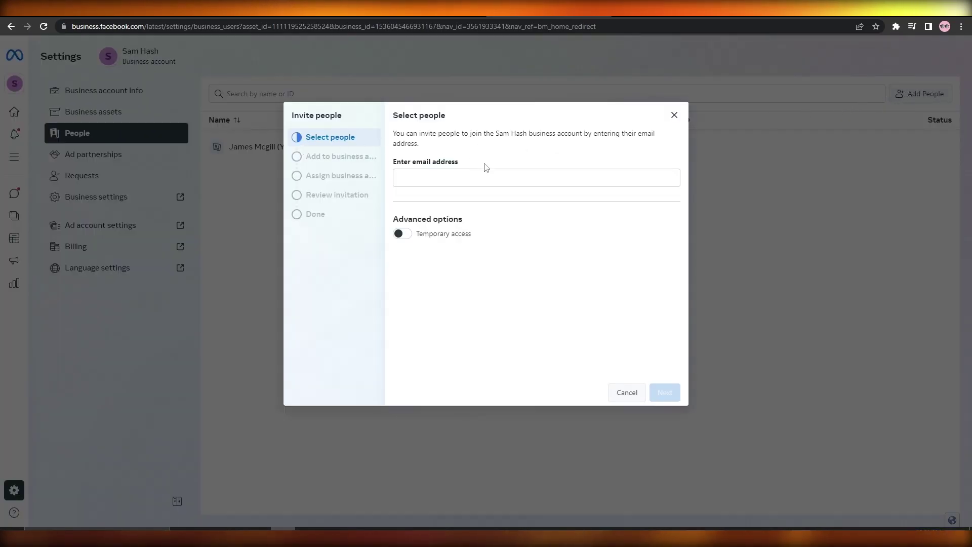
{"action": "left_click", "coordinate": [489, 176]}
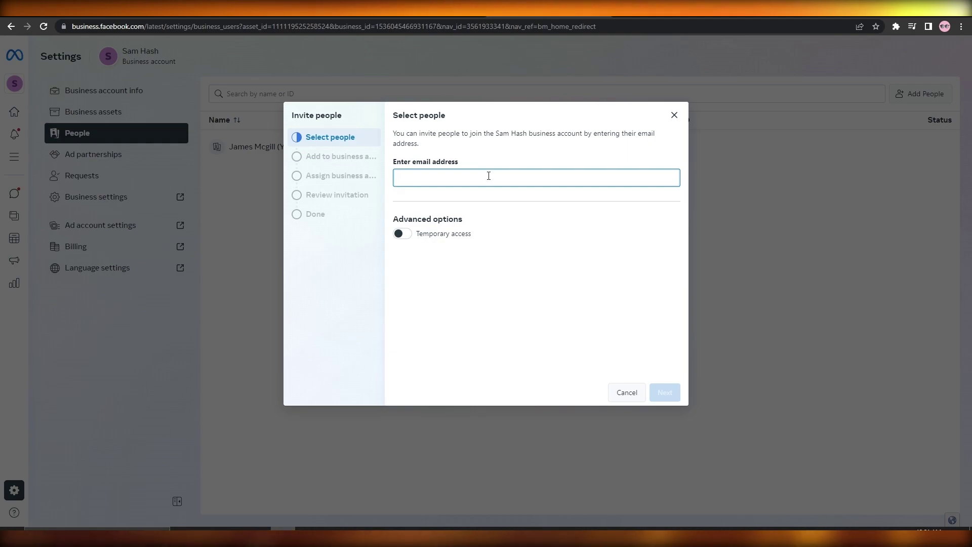
{"action": "left_click", "coordinate": [417, 230]}
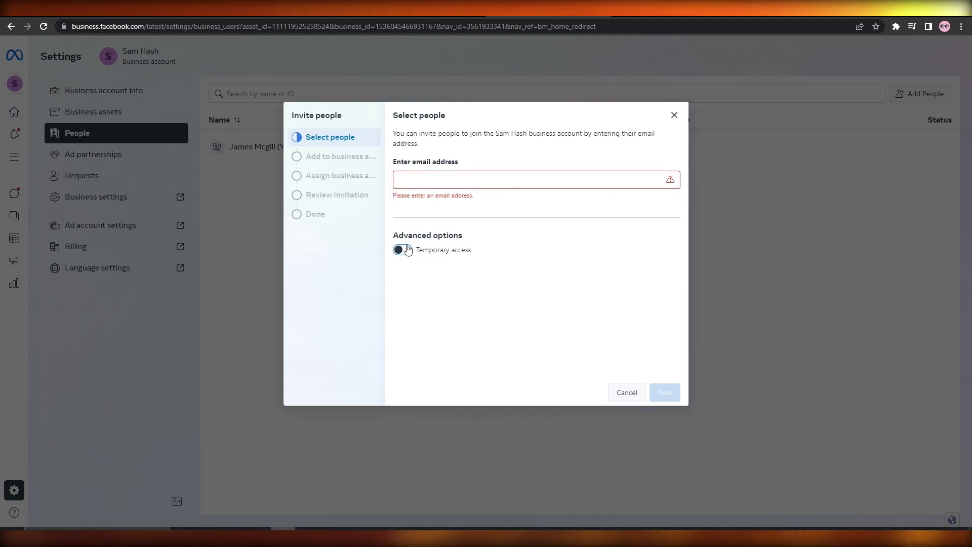
{"action": "left_click", "coordinate": [403, 250]}
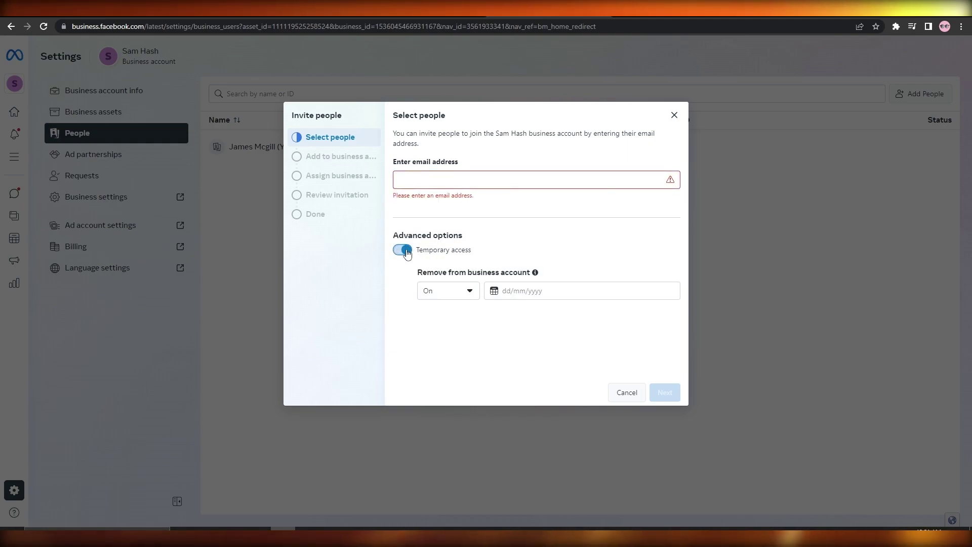
{"action": "left_click", "coordinate": [430, 177]}
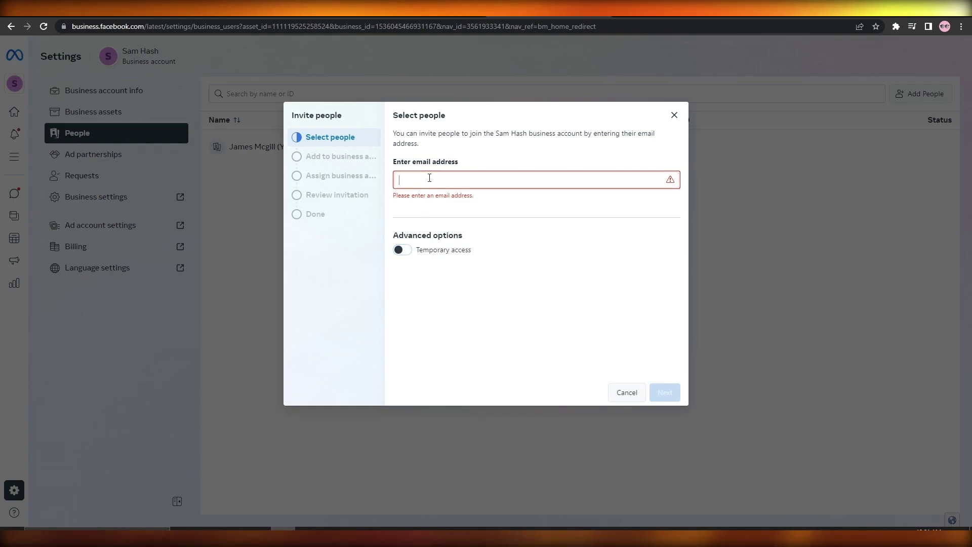
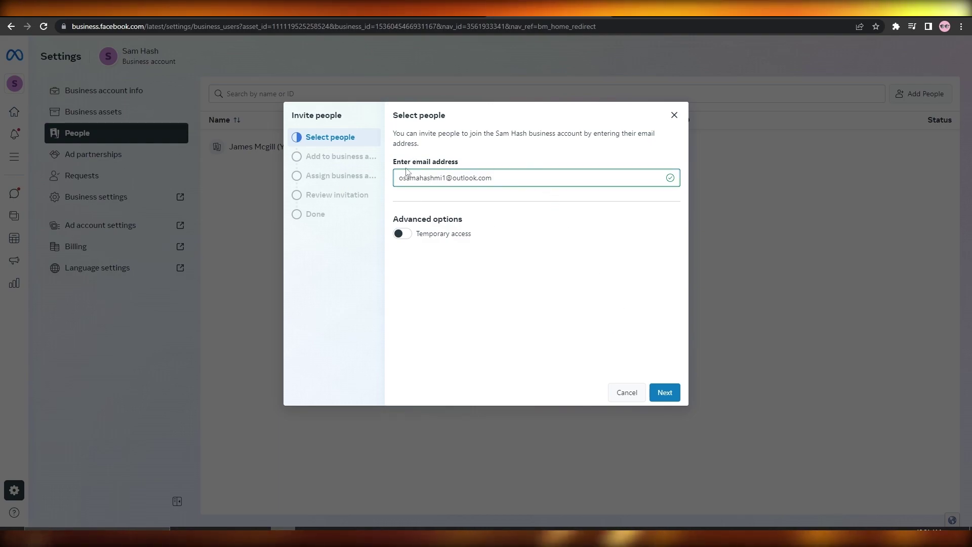
{"action": "left_click", "coordinate": [667, 393]}
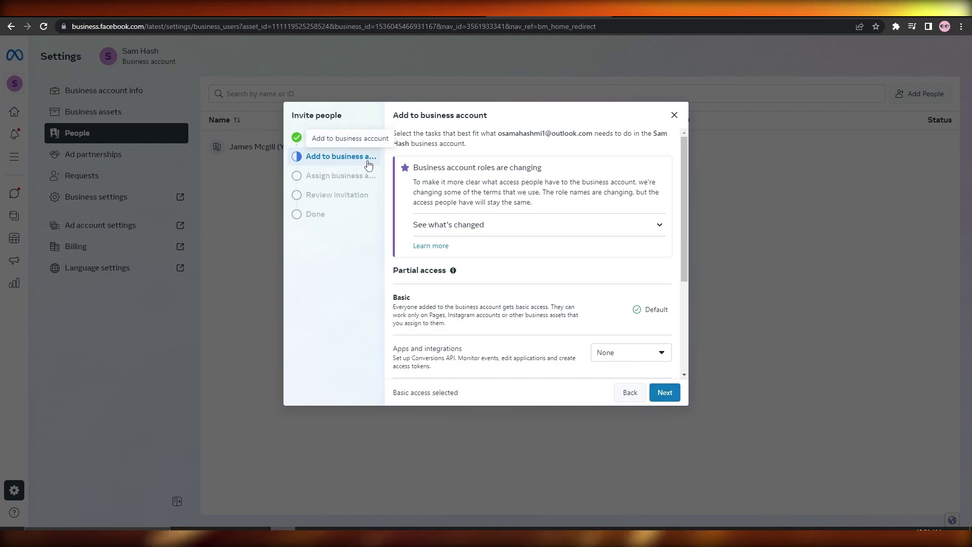
{"action": "scroll", "coordinate": [471, 273], "scroll_direction": "down", "scroll_amount": 2}
{"action": "scroll", "coordinate": [516, 266], "scroll_direction": "down", "scroll_amount": 2}
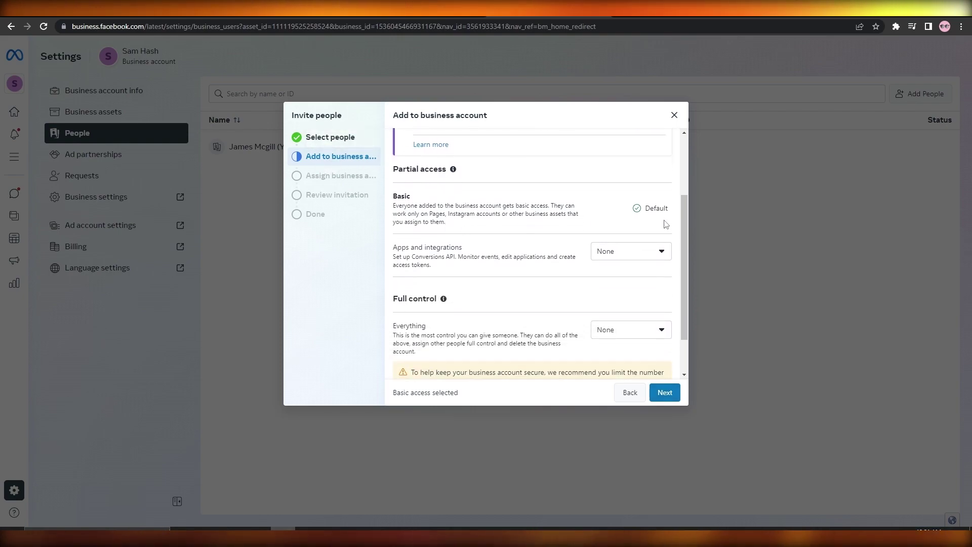
{"action": "scroll", "coordinate": [570, 251], "scroll_direction": "down", "scroll_amount": 2}
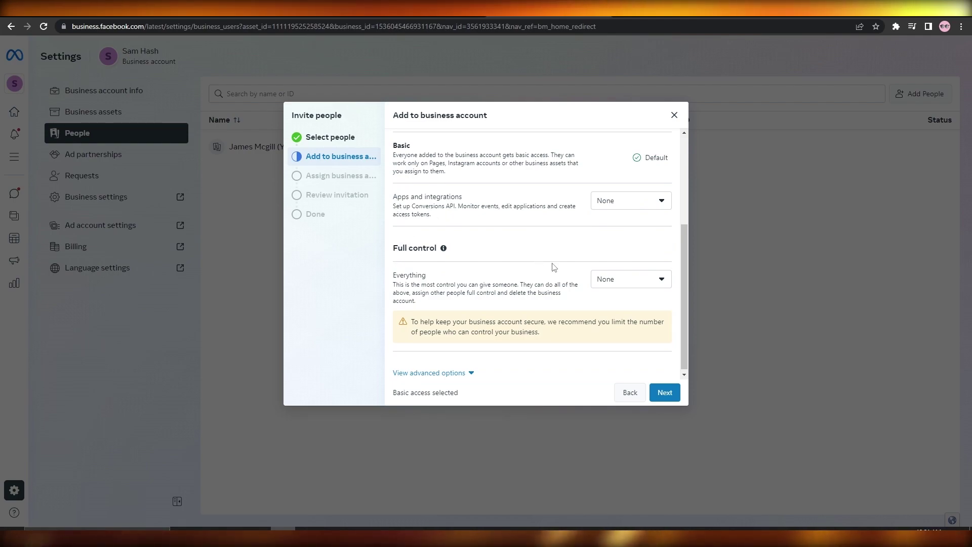
Set the invitee's full control for Everything to Manage, checking advanced options.
{"action": "left_click", "coordinate": [625, 281]}
{"action": "left_click", "coordinate": [624, 319]}
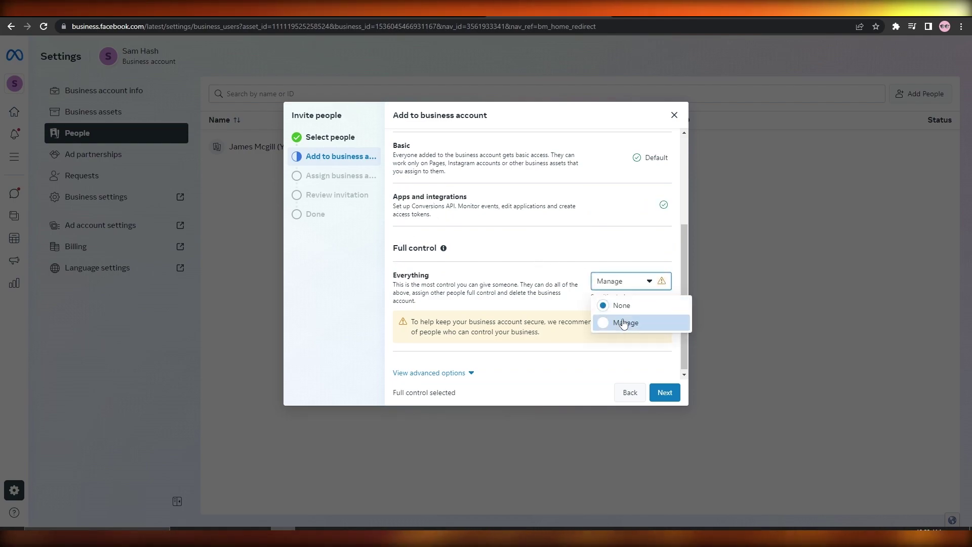
{"action": "scroll", "coordinate": [625, 289], "scroll_direction": "up", "scroll_amount": 3}
{"action": "scroll", "coordinate": [625, 272], "scroll_direction": "up", "scroll_amount": 2}
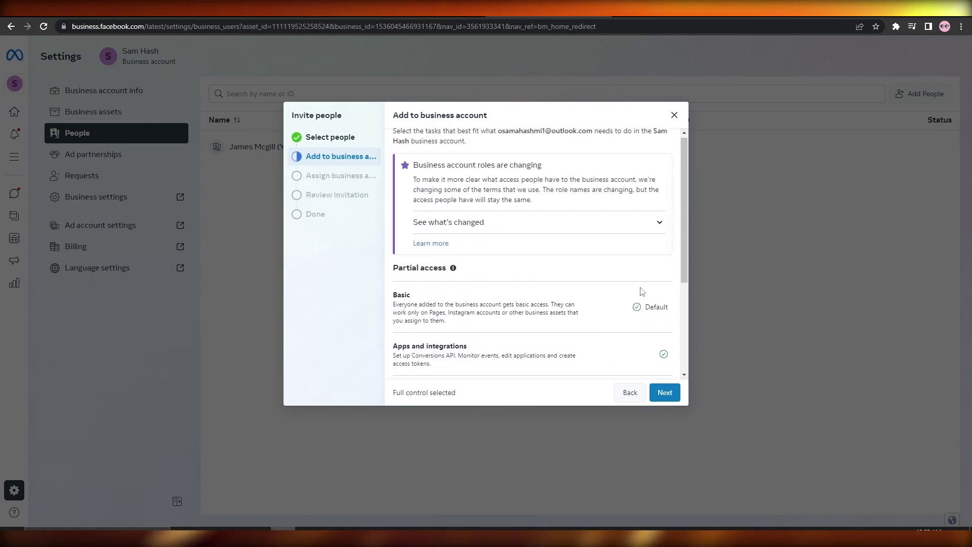
{"action": "scroll", "coordinate": [564, 230], "scroll_direction": "down", "scroll_amount": 5}
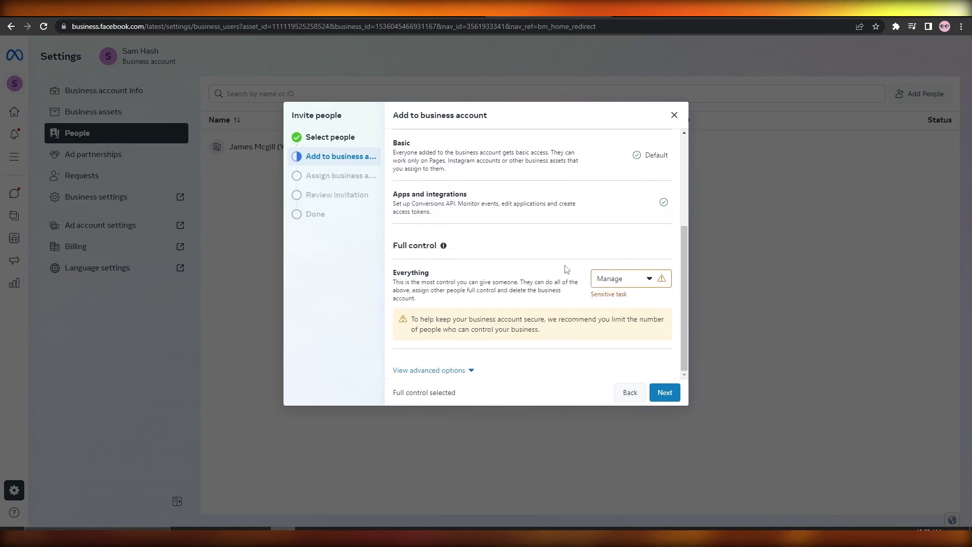
{"action": "left_click", "coordinate": [433, 370]}
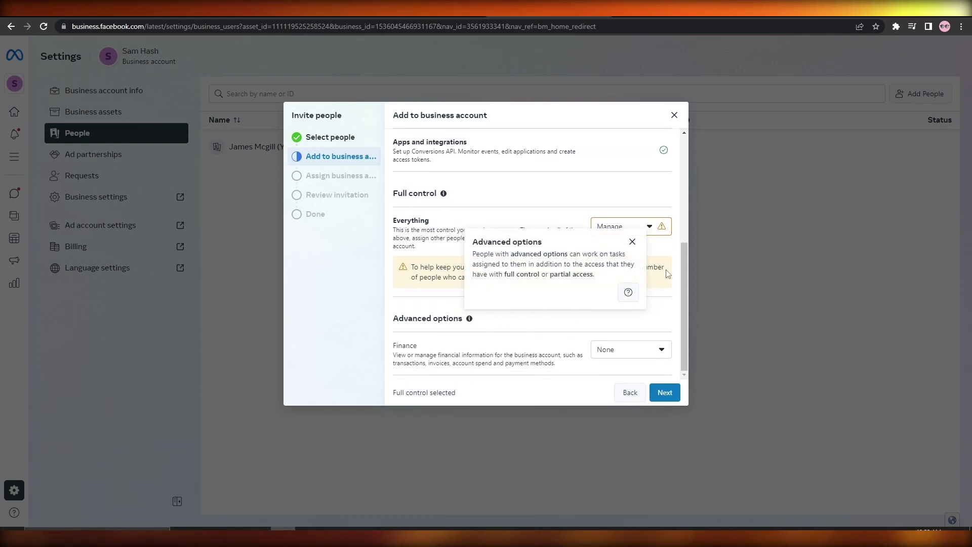
{"action": "left_click", "coordinate": [633, 243]}
{"action": "left_click", "coordinate": [630, 226]}
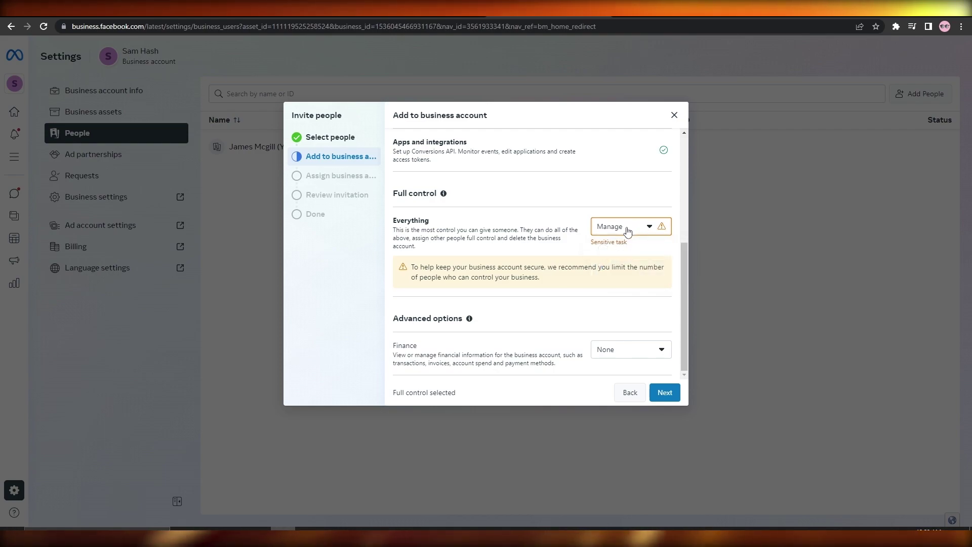
Select only the Page 'This is a demo page' as the invitee's asset.
{"action": "left_click", "coordinate": [664, 392]}
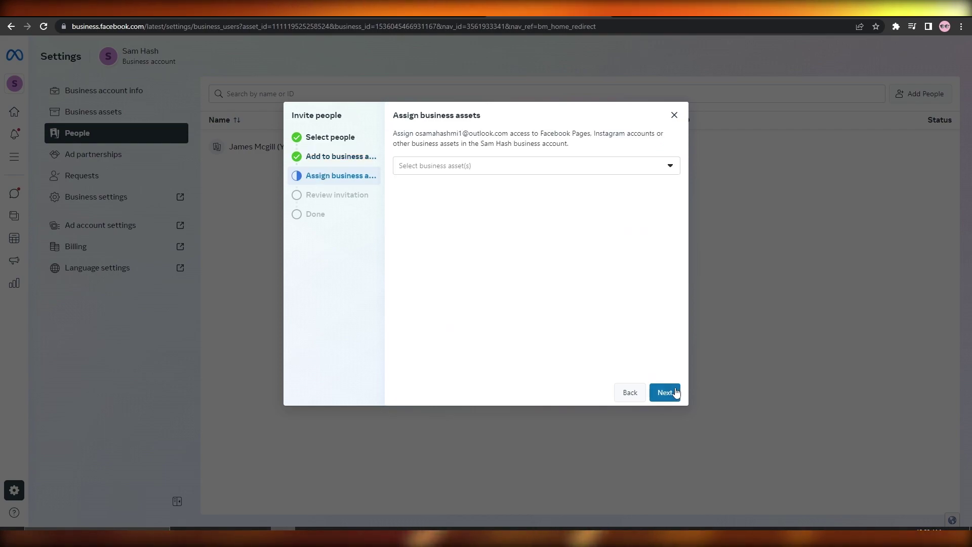
{"action": "left_click", "coordinate": [401, 166]}
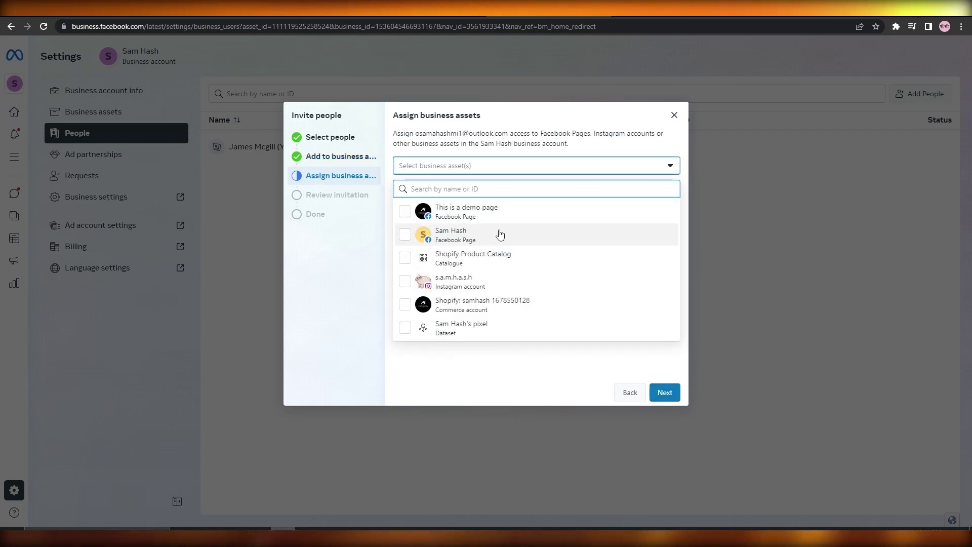
{"action": "left_click", "coordinate": [456, 236]}
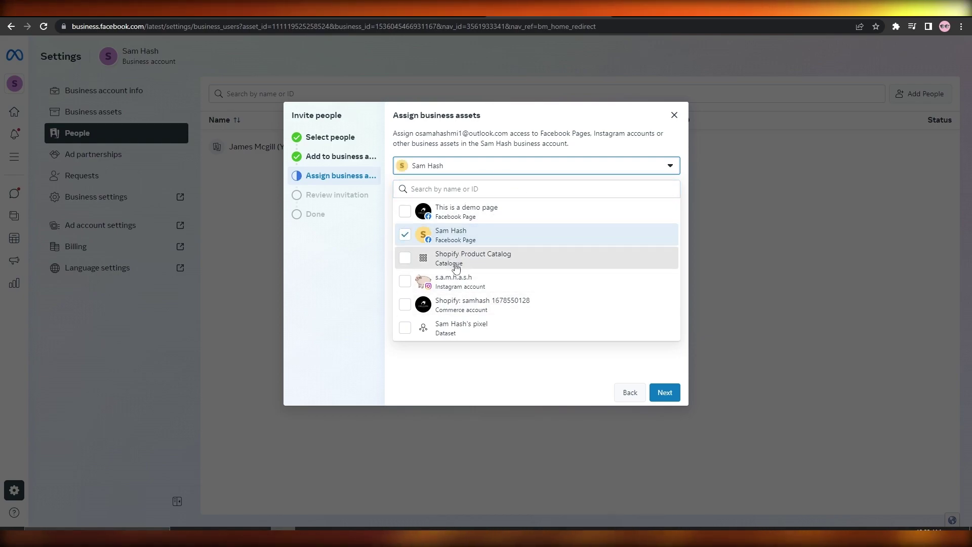
{"action": "left_click", "coordinate": [467, 258]}
{"action": "left_click", "coordinate": [466, 211]}
{"action": "left_click", "coordinate": [471, 258]}
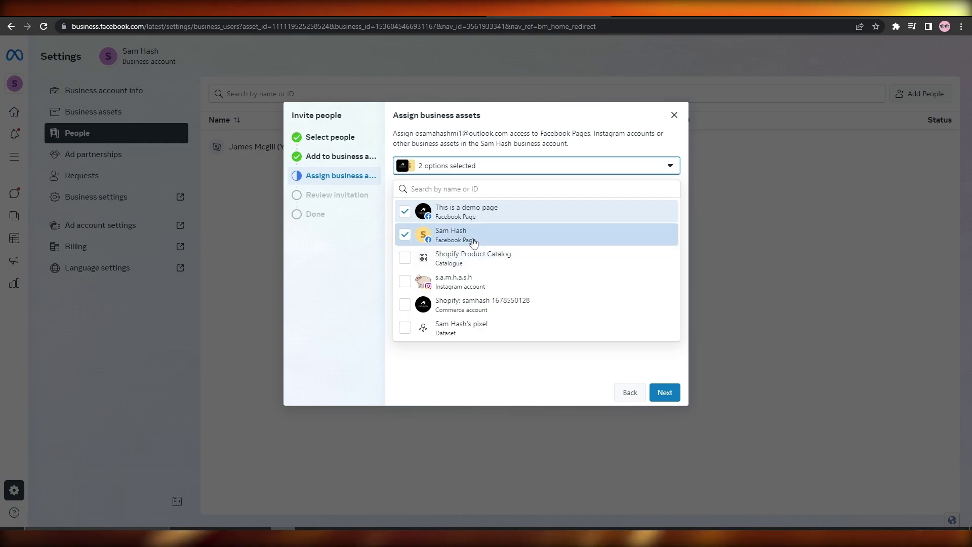
{"action": "left_click", "coordinate": [469, 235]}
{"action": "left_click", "coordinate": [665, 392]}
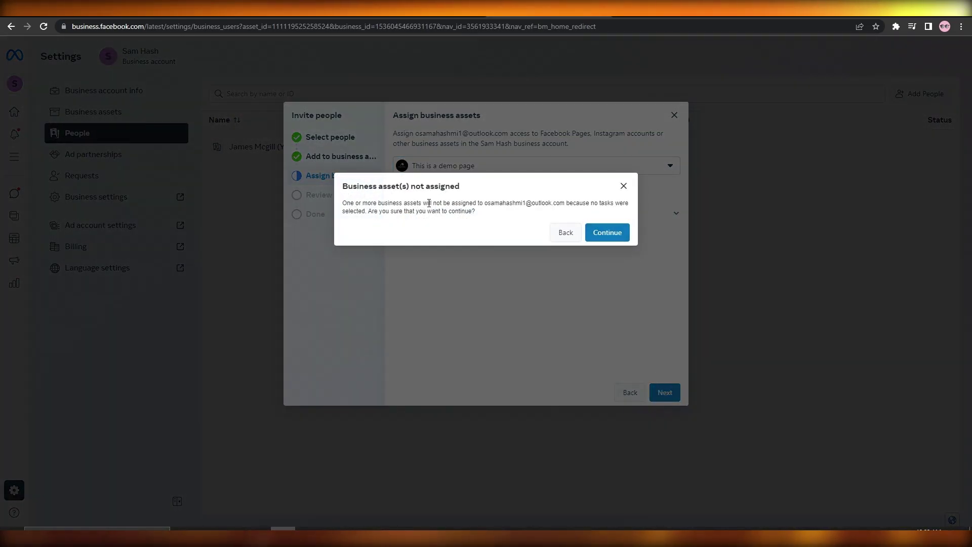
Give full control over 'This is a demo page' and proceed to the invitation review.
{"action": "left_click", "coordinate": [565, 233]}
{"action": "left_click", "coordinate": [498, 210]}
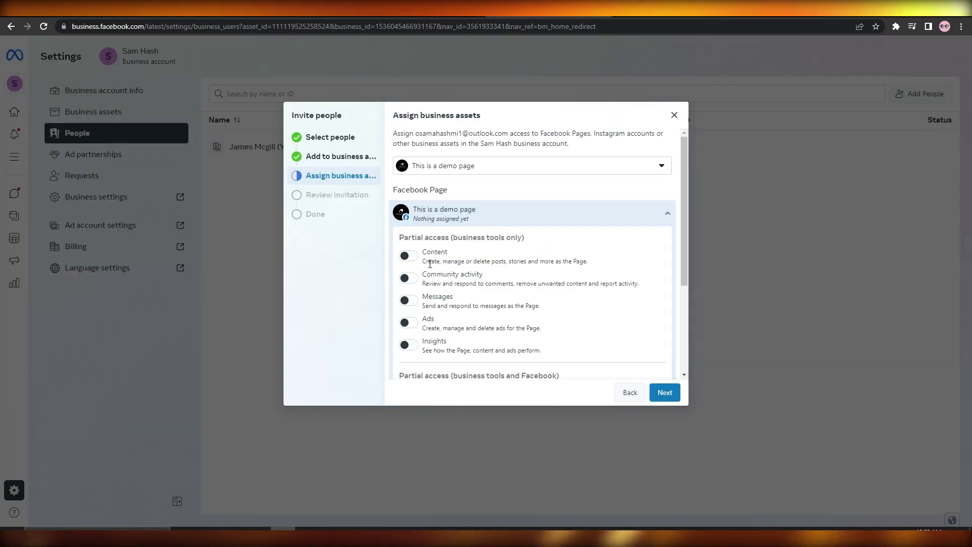
{"action": "scroll", "coordinate": [493, 223], "scroll_direction": "down", "scroll_amount": 3}
{"action": "scroll", "coordinate": [456, 289], "scroll_direction": "down", "scroll_amount": 2}
{"action": "scroll", "coordinate": [431, 303], "scroll_direction": "down", "scroll_amount": 1}
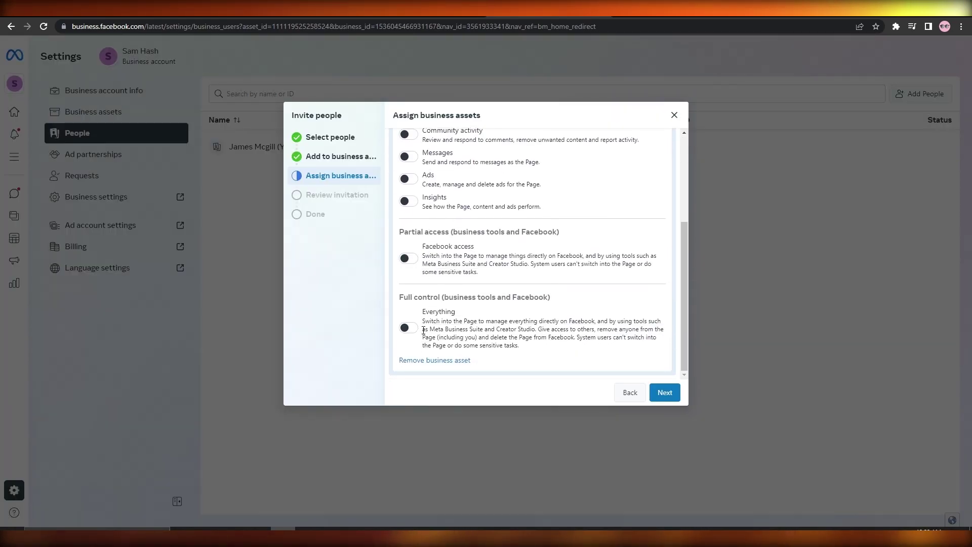
{"action": "left_click", "coordinate": [407, 328]}
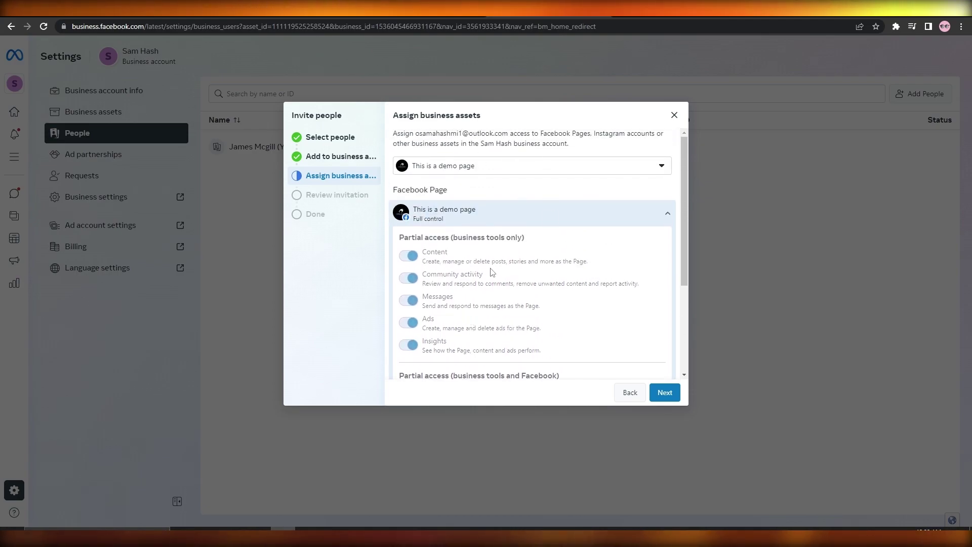
{"action": "scroll", "coordinate": [494, 267], "scroll_direction": "down", "scroll_amount": 4}
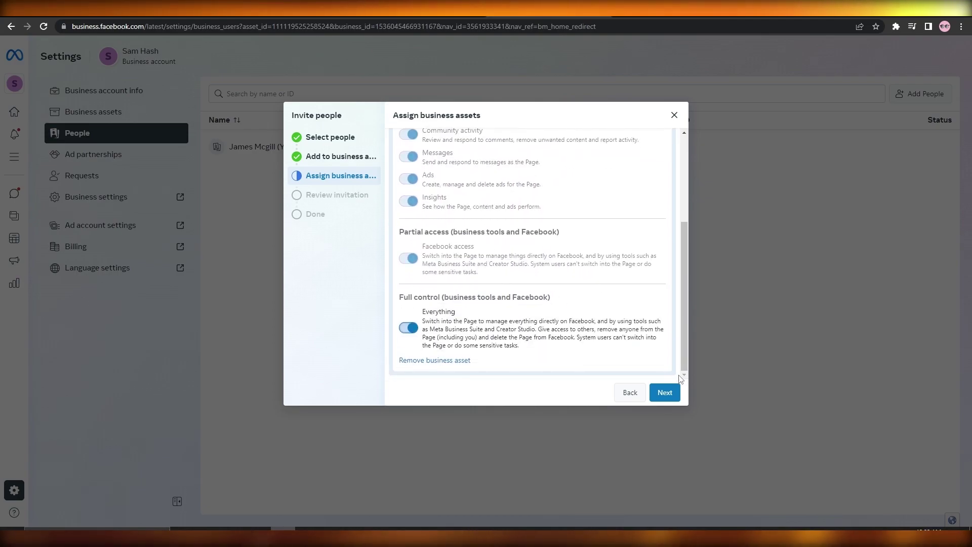
{"action": "left_click", "coordinate": [664, 392]}
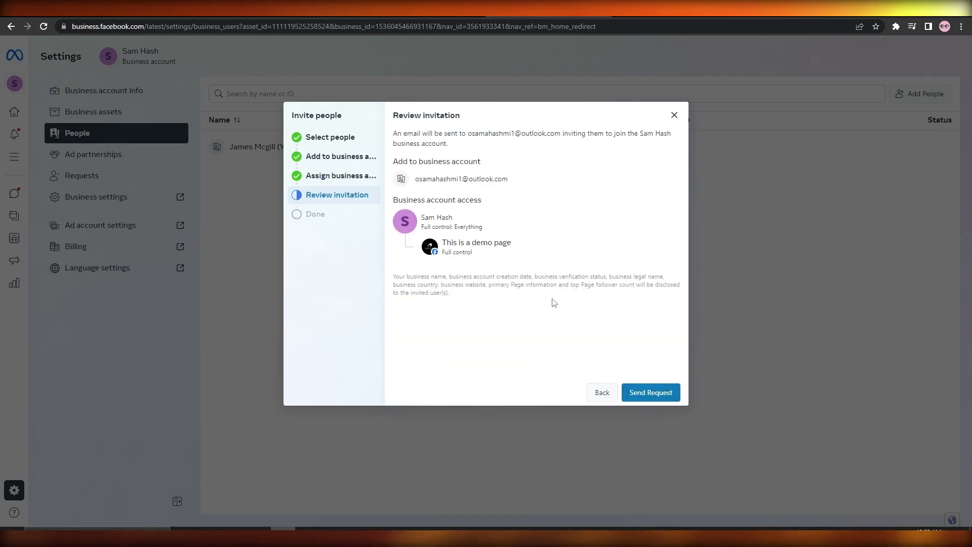
Send the invitation request and dismiss the Invitation sent confirmation.
{"action": "left_click", "coordinate": [661, 398]}
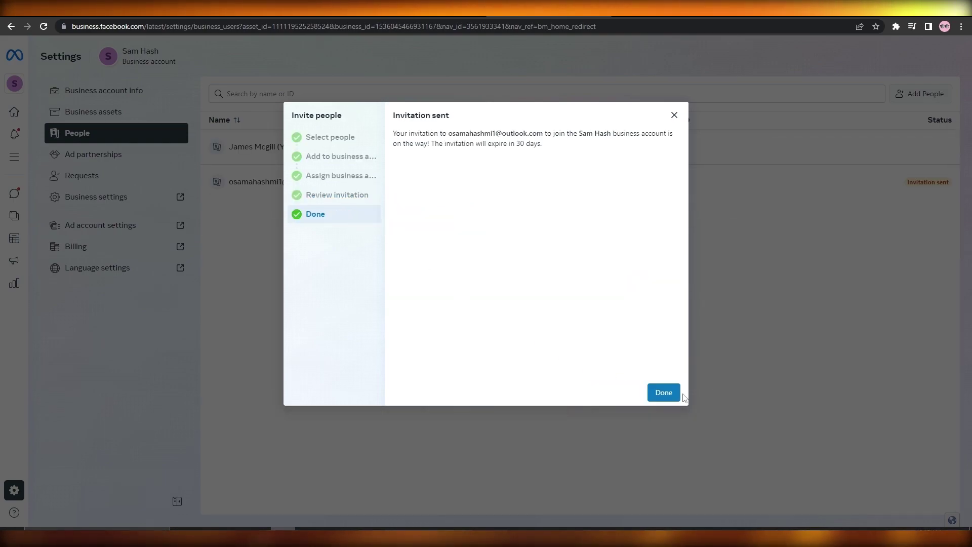
{"action": "left_click", "coordinate": [663, 391]}
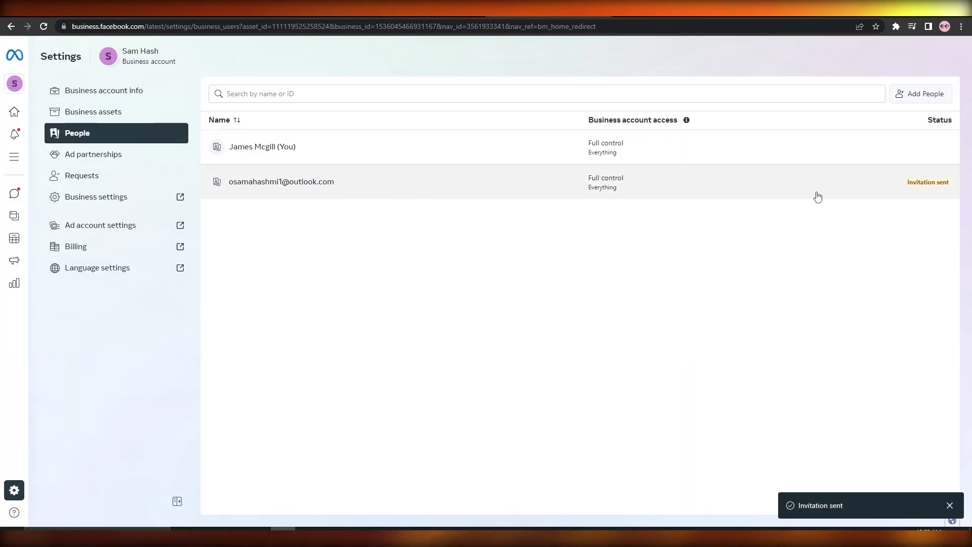
Cancel the invited person's pending invitation from their details panel.
{"action": "left_click", "coordinate": [892, 199]}
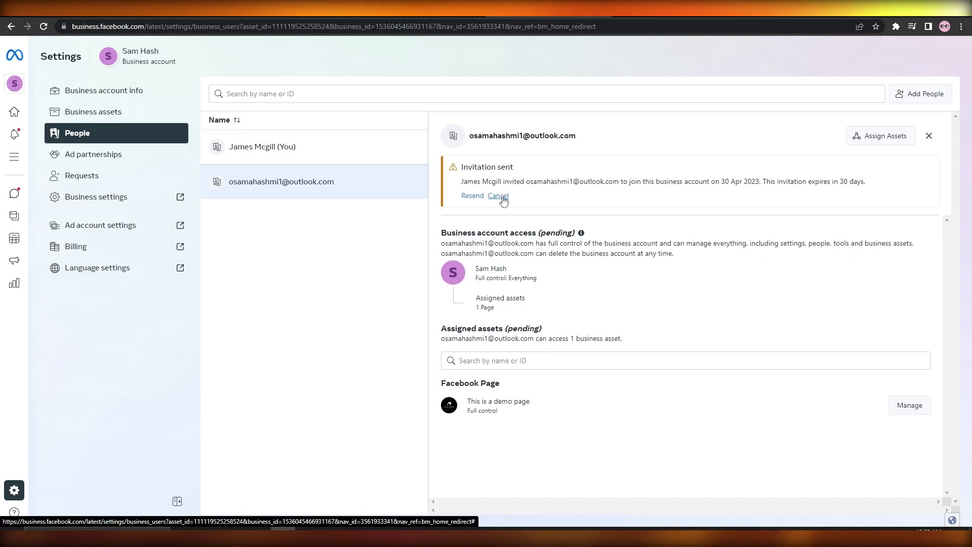
{"action": "left_click", "coordinate": [500, 196]}
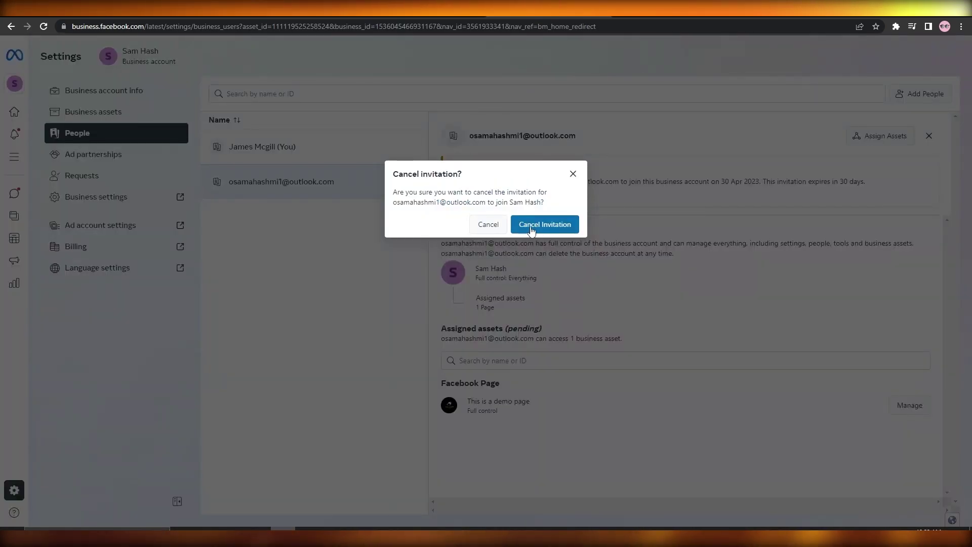
{"action": "left_click", "coordinate": [531, 226]}
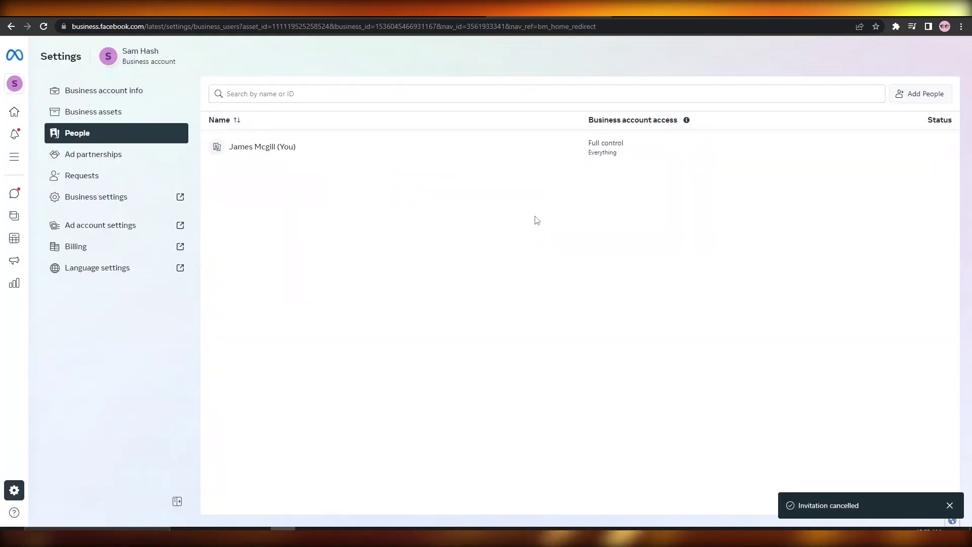